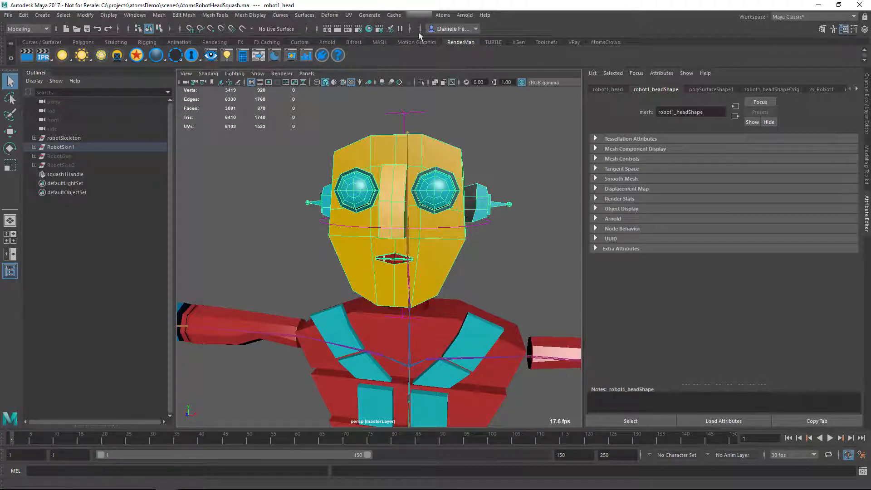
Step: Open the Atoms CFX Simulation Exporter and set its action to Export
left_click(442, 15)
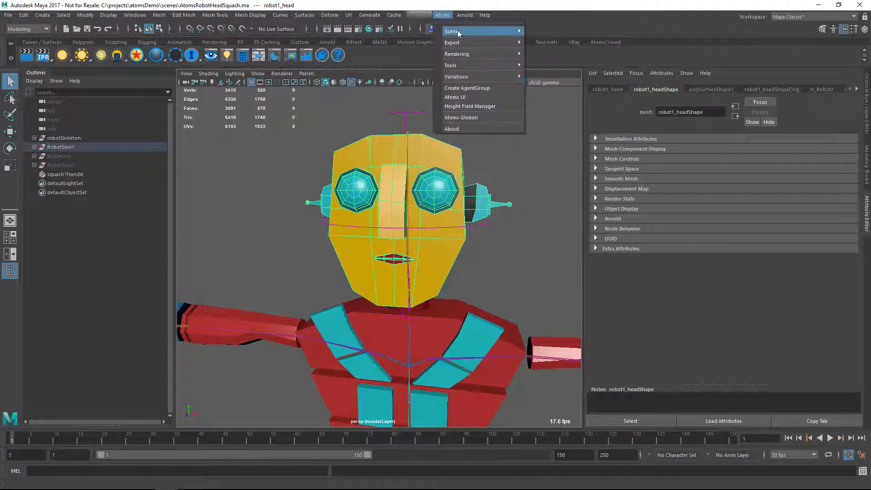
mouse_move(505, 44)
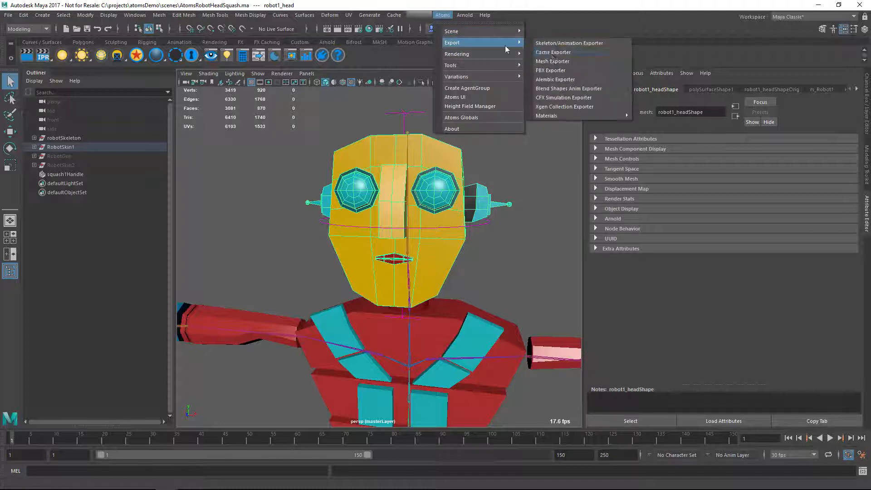
left_click(561, 99)
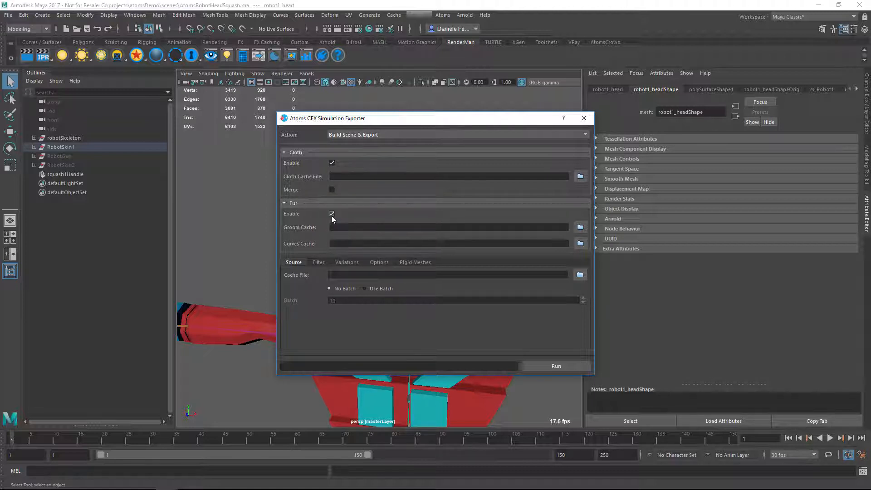
left_click_drag(442, 117, 231, 126)
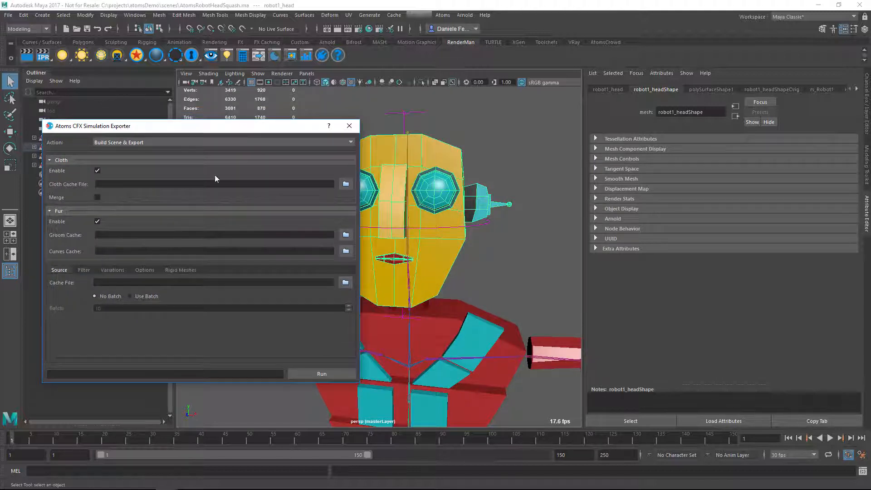
left_click(140, 141)
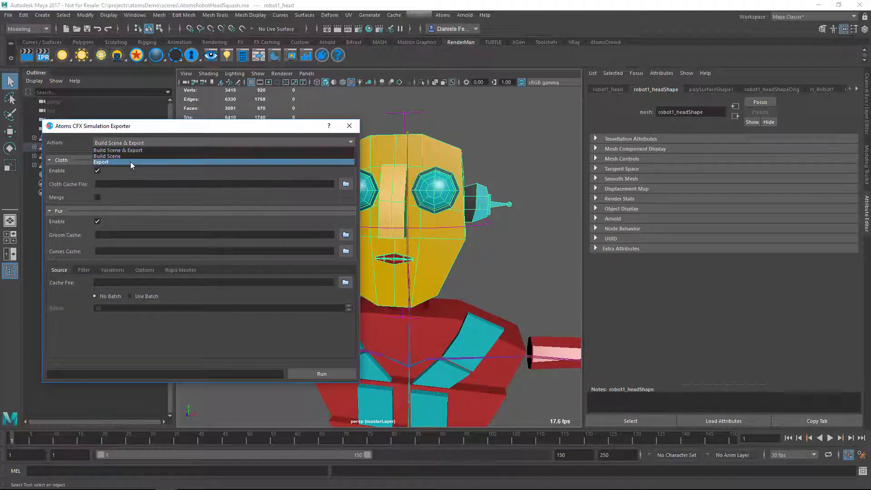
left_click(130, 161)
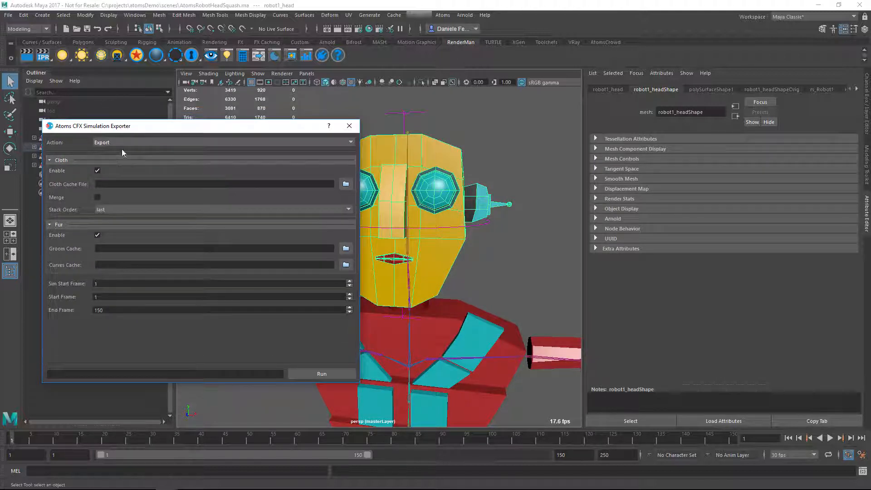
Step: Disable the fur export and set the cloth stack order to first
left_click(97, 235)
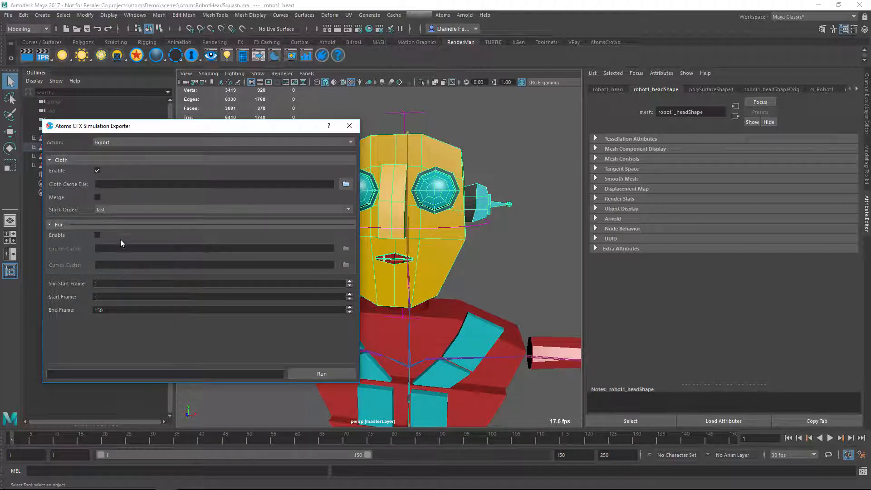
left_click_drag(149, 130, 133, 114)
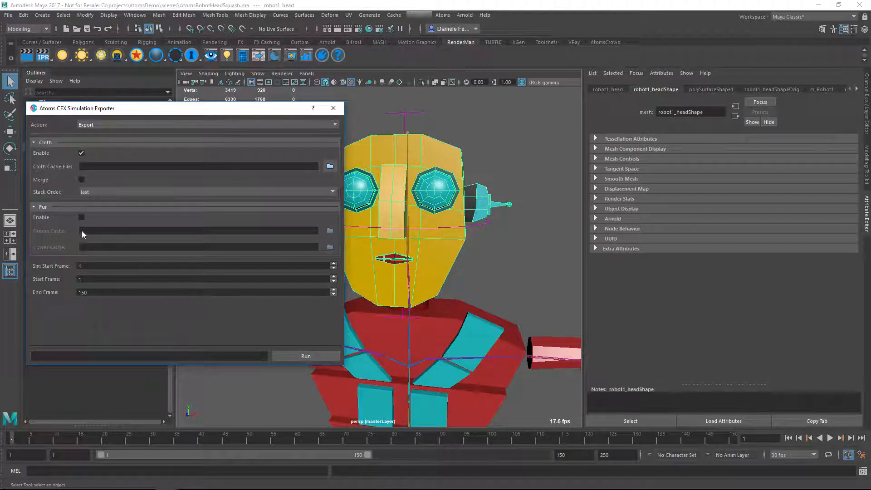
left_click(88, 190)
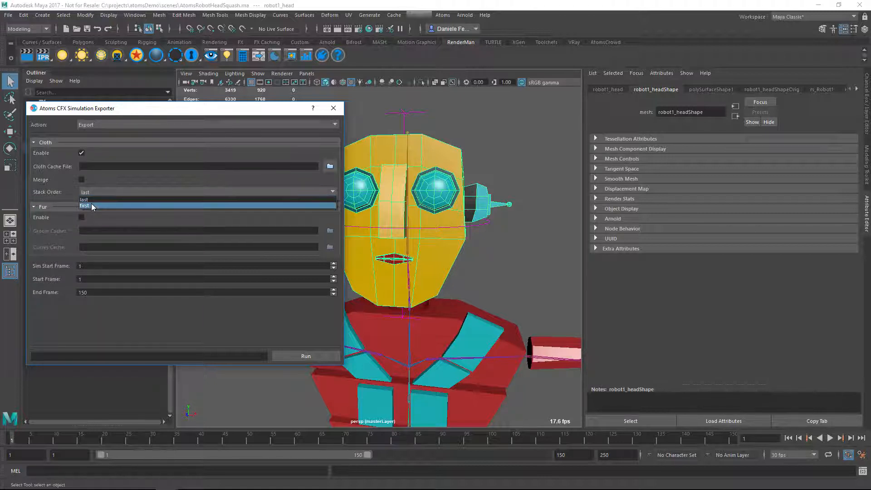
left_click(92, 205)
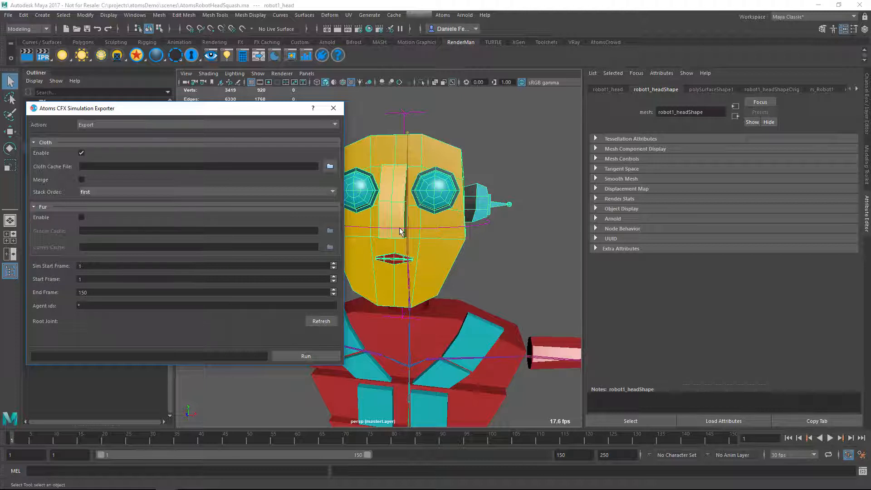
left_click_drag(220, 114, 206, 113)
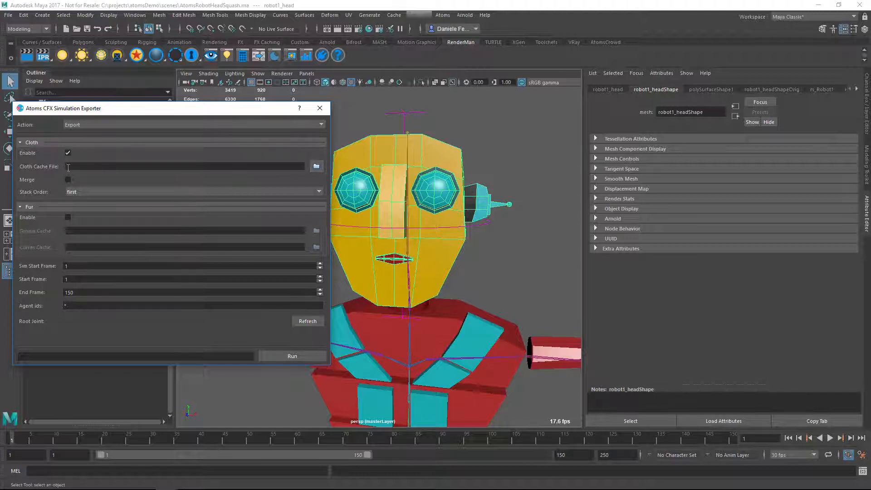
Step: Set the cloth cache file to the existing head.clothcache in the headCache folder, accepting replacement
left_click(318, 167)
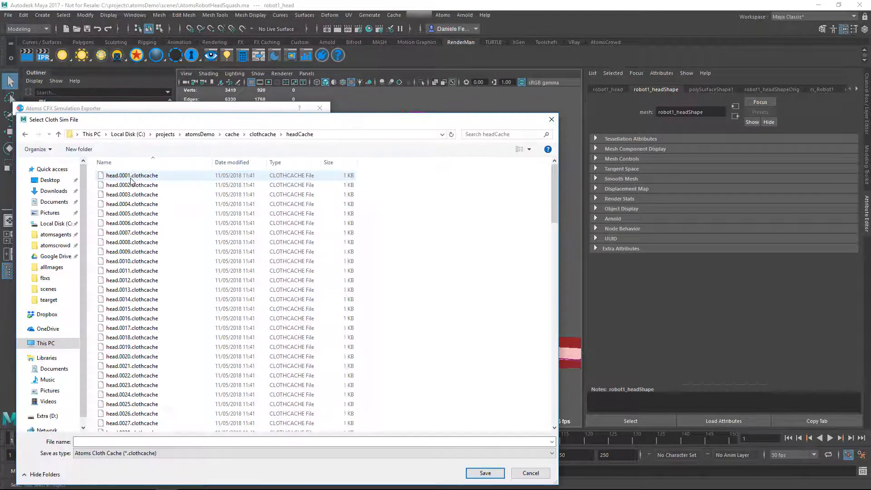
scroll(278, 256, "down", 10)
scroll(278, 256, "down", 20)
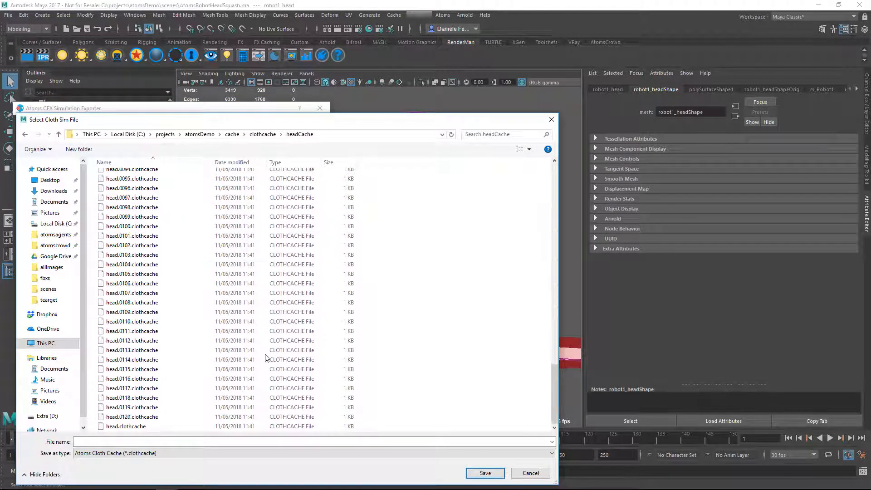
double_click(118, 426)
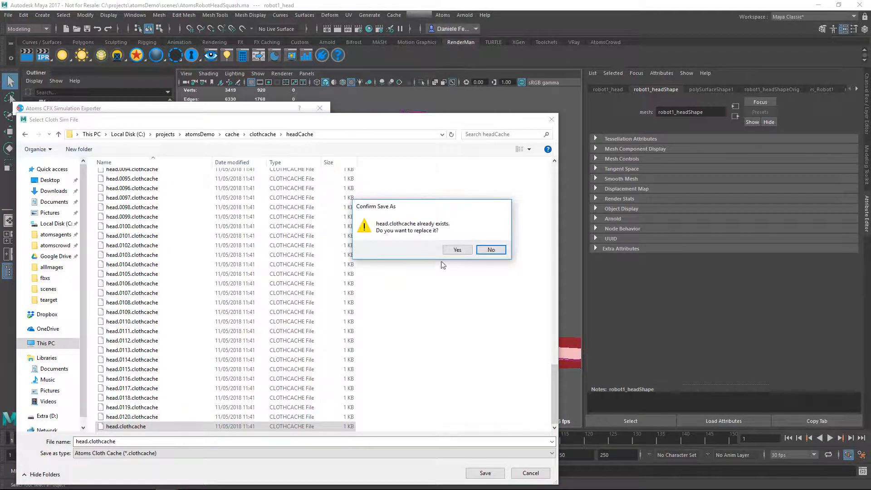
left_click(449, 250)
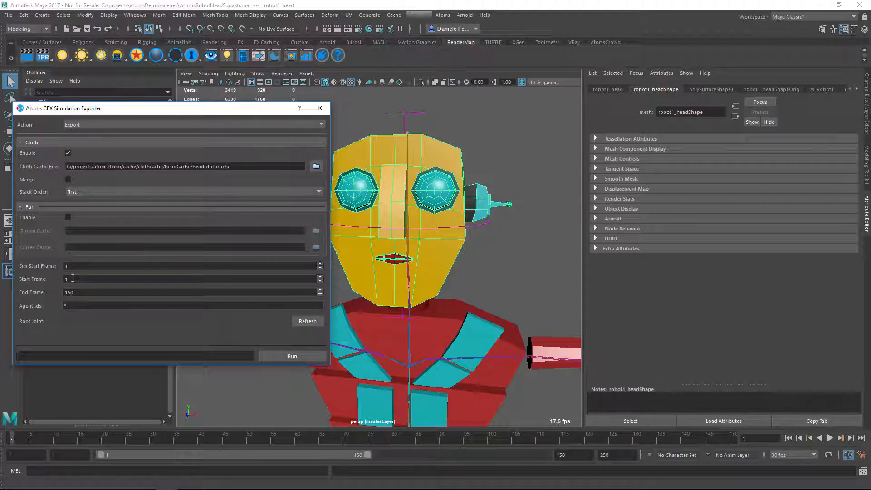
Step: Set the export's end frame to 120
double_click(78, 291)
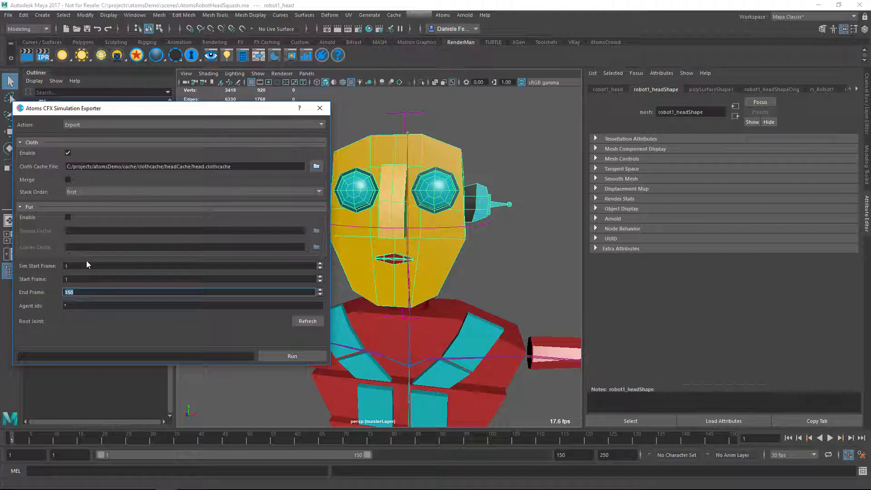
type("120")
key("Tab")
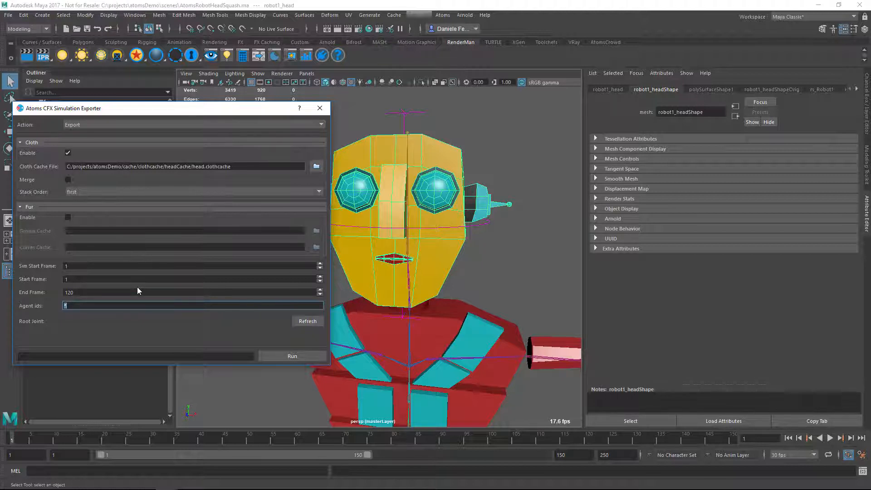
type("1-20,8")
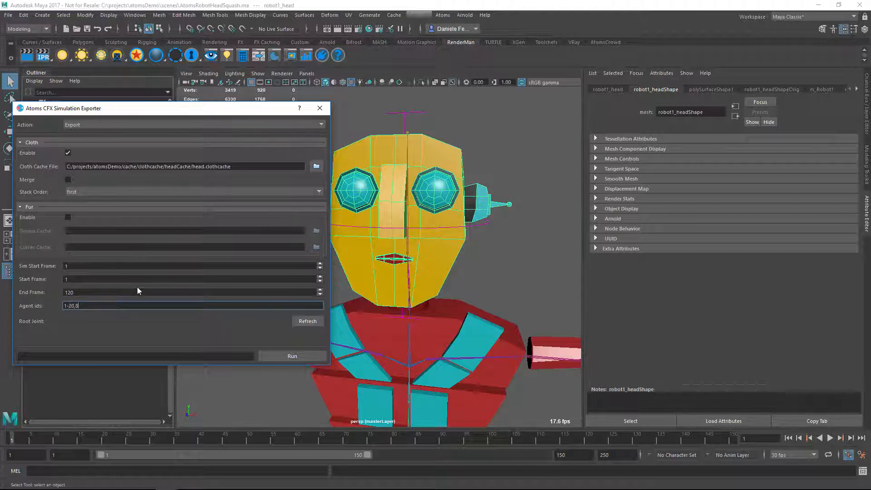
key("ctrl+a")
type("*")
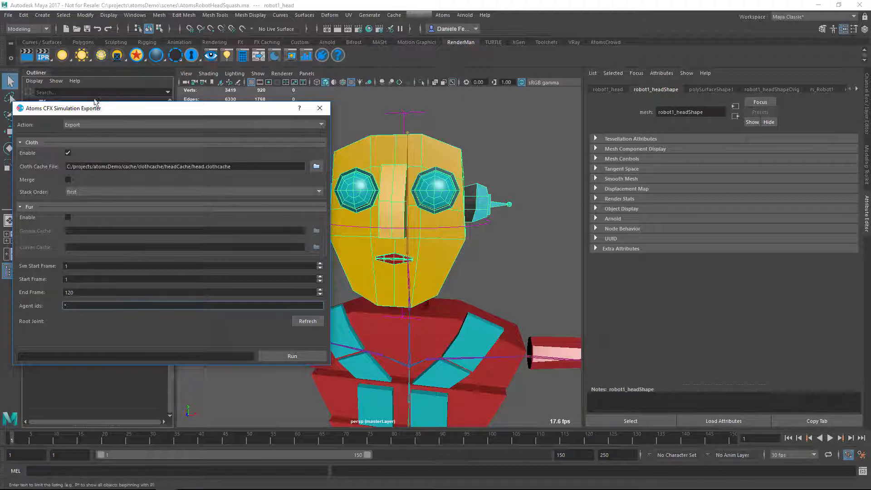
Step: Assign the Hips joint under robotSkeleton as the exporter's root joint
left_click_drag(95, 108, 129, 187)
left_click(35, 137)
left_click(57, 146)
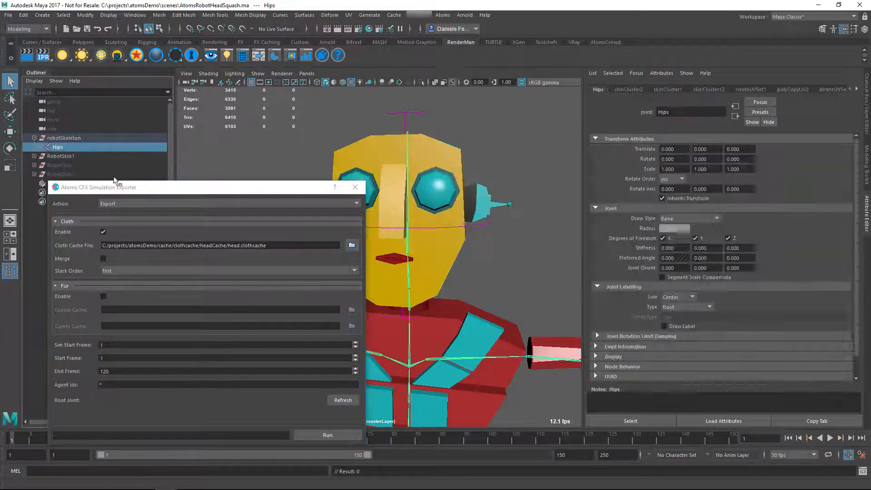
left_click(335, 400)
left_click_drag(270, 188, 207, 134)
Step: Select the robot1_head mesh, run the cloth cache export, and close the exporter
left_click(358, 262)
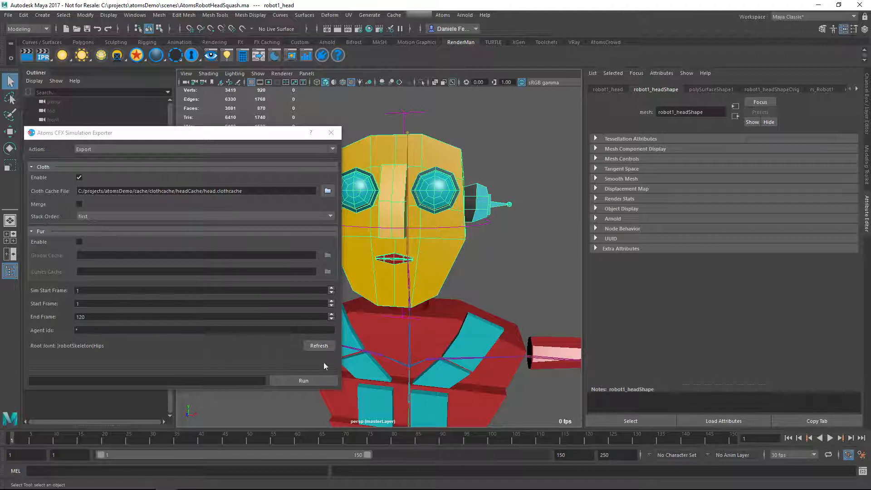
left_click(315, 383)
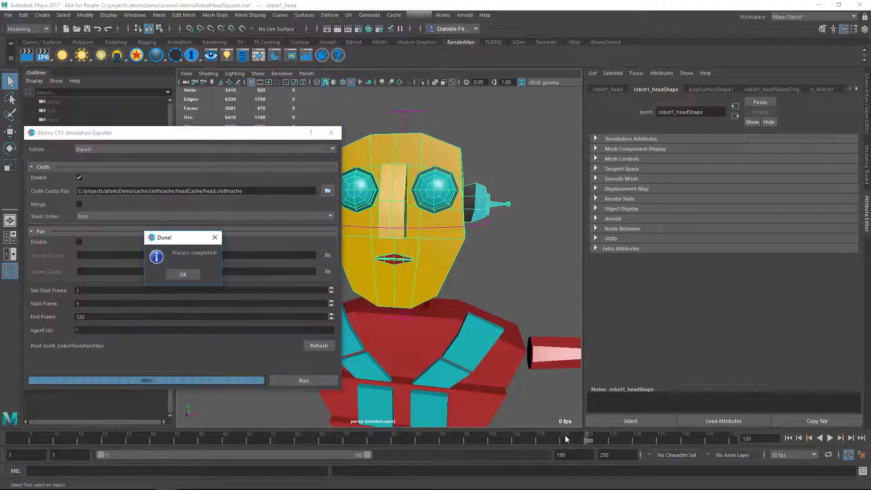
left_click(183, 275)
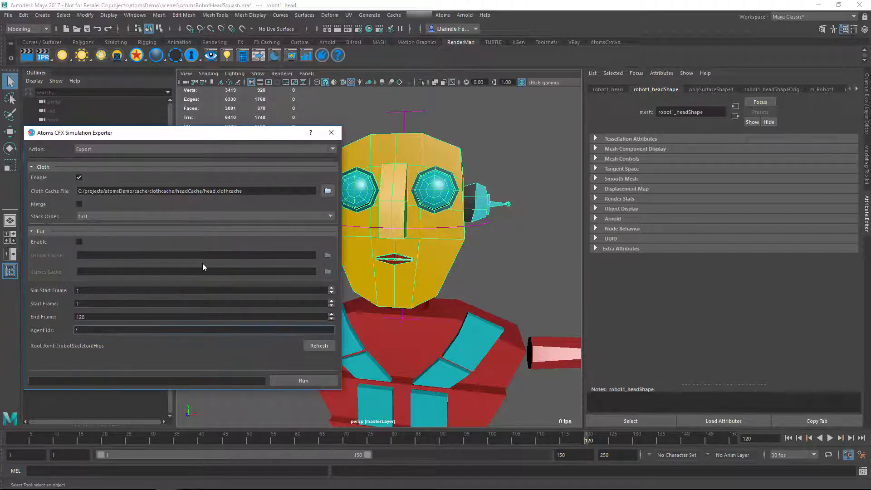
left_click(225, 198)
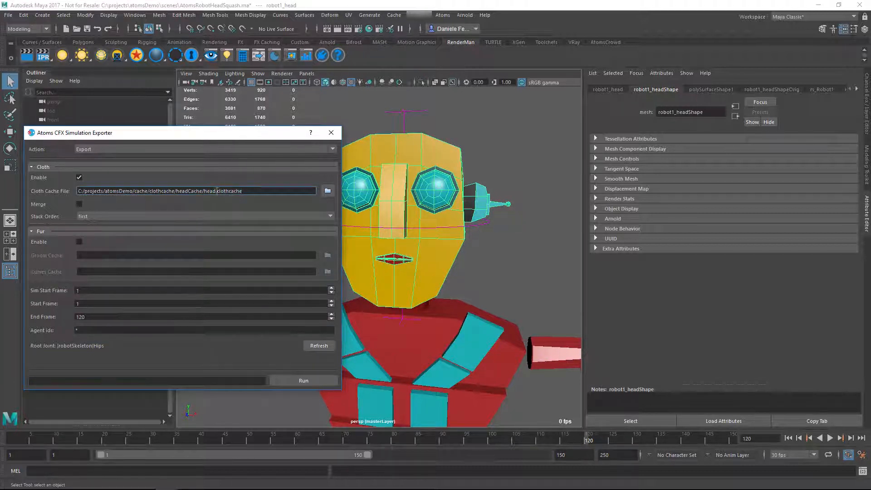
left_click(329, 133)
left_click(330, 124)
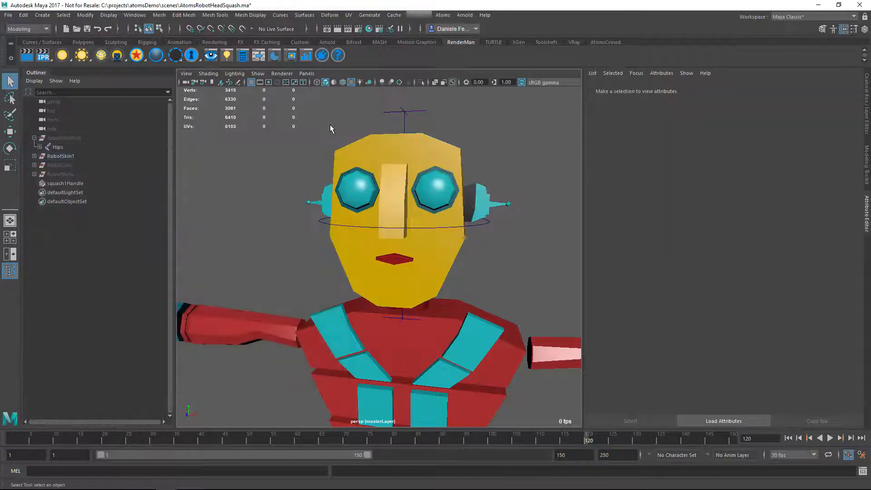
Step: Start a new empty scene and create an Atoms proxy in it
key("ctrl+n")
left_click(425, 252)
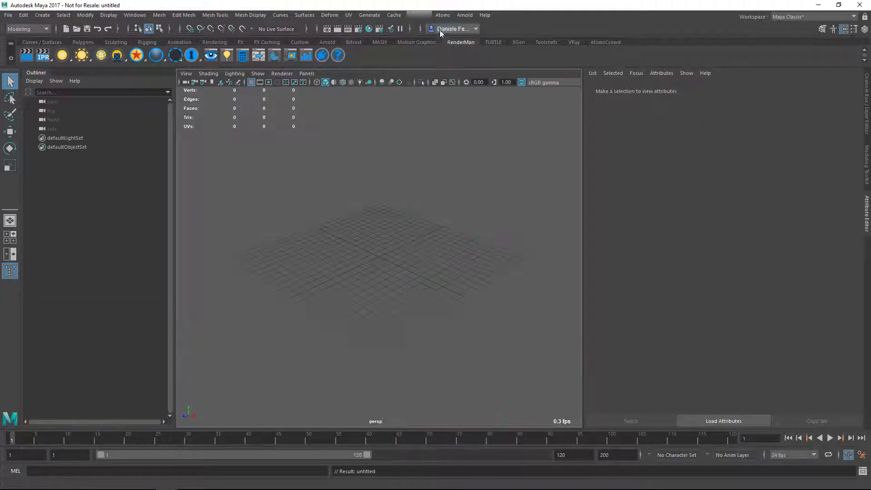
left_click(442, 15)
mouse_move(467, 54)
left_click(566, 54)
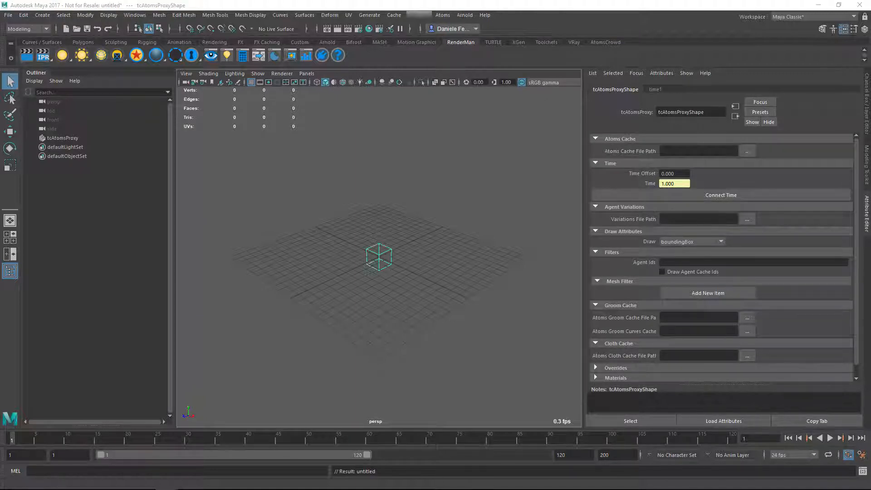
Step: Load cache.atoms as the proxy's Atoms cache, robot.json as its variations file and head.clothcache as its cloth cache
left_click(747, 220)
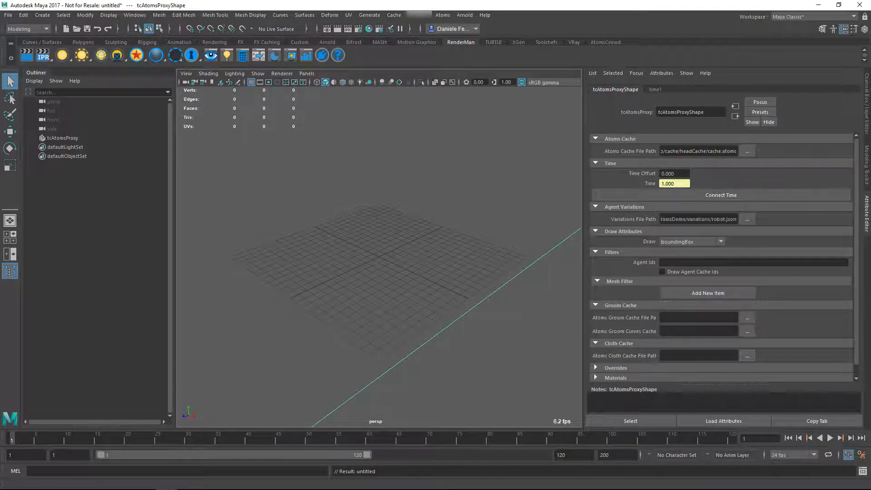
left_click(747, 356)
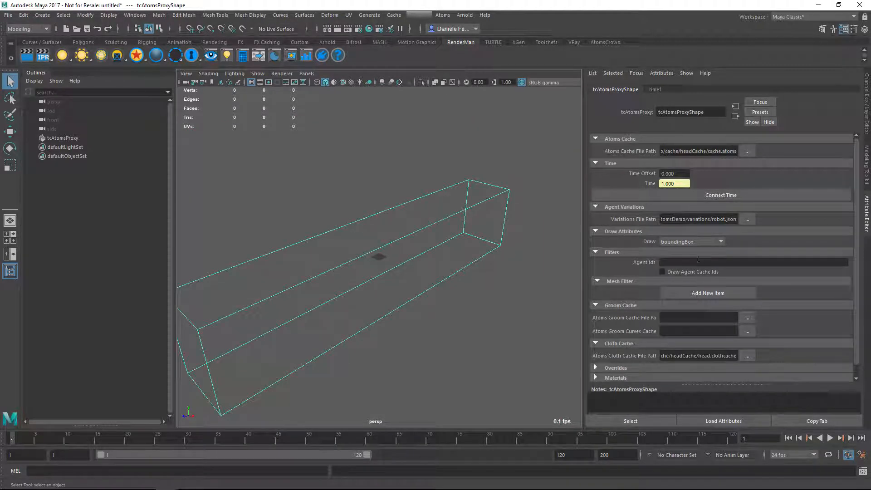
Step: Set the proxy's draw mode to variations, turn on textured shaded display, and deselect the proxy
left_click(694, 241)
left_click(688, 295)
key("6")
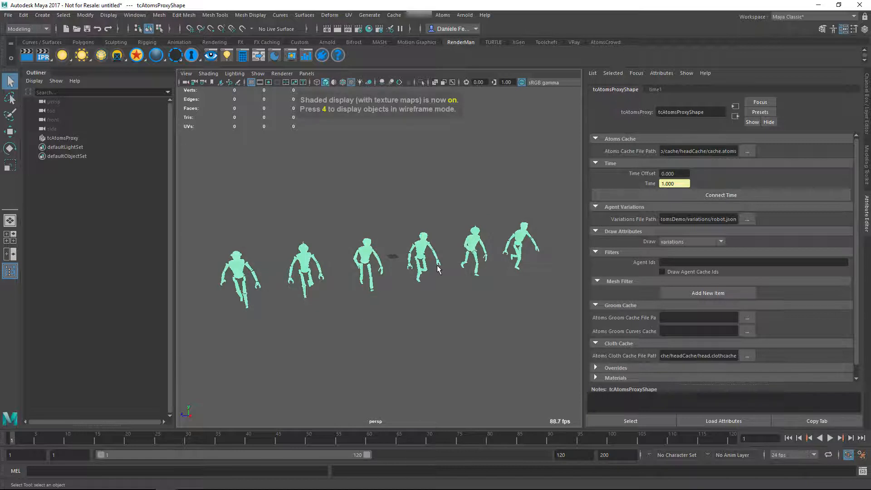
left_click(423, 304)
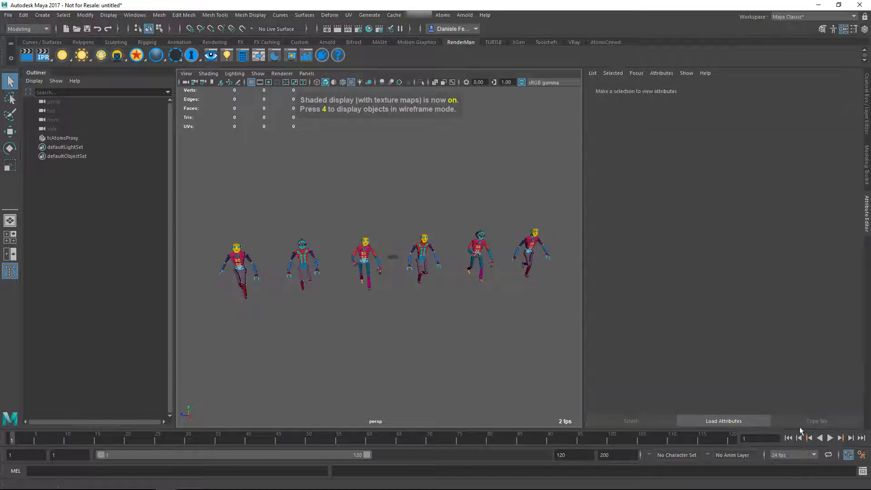
Step: Play the crowd animation repeatedly from the first frame and examine the head squash on the robots up close
left_click(830, 438)
left_click(832, 439)
scroll(470, 317, "up", 3)
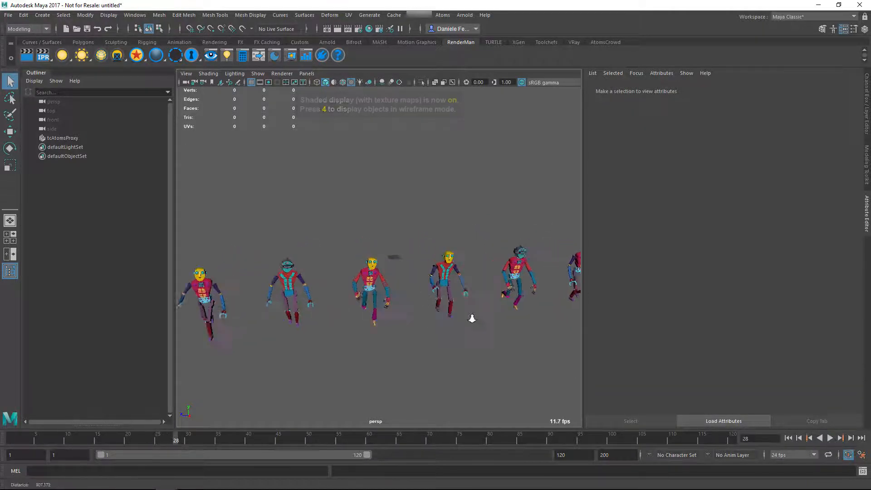
left_click_drag(470, 317, 473, 278, "alt")
scroll(471, 278, "up", 1)
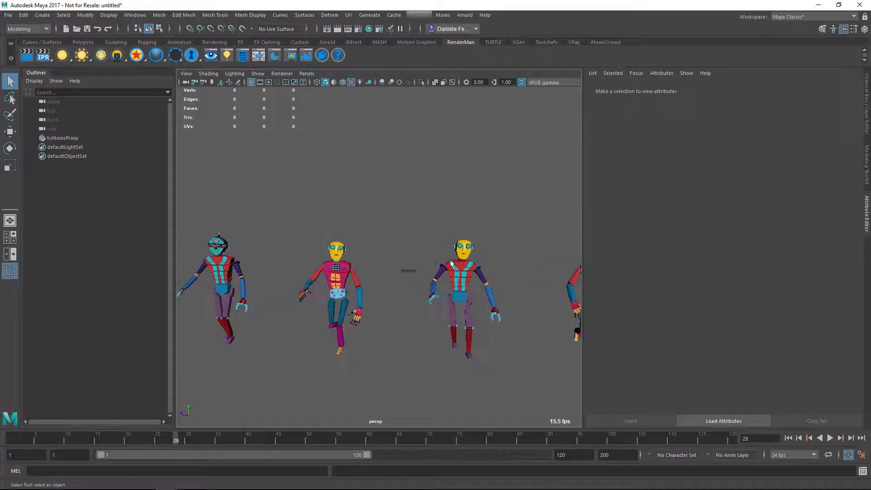
left_click(788, 438)
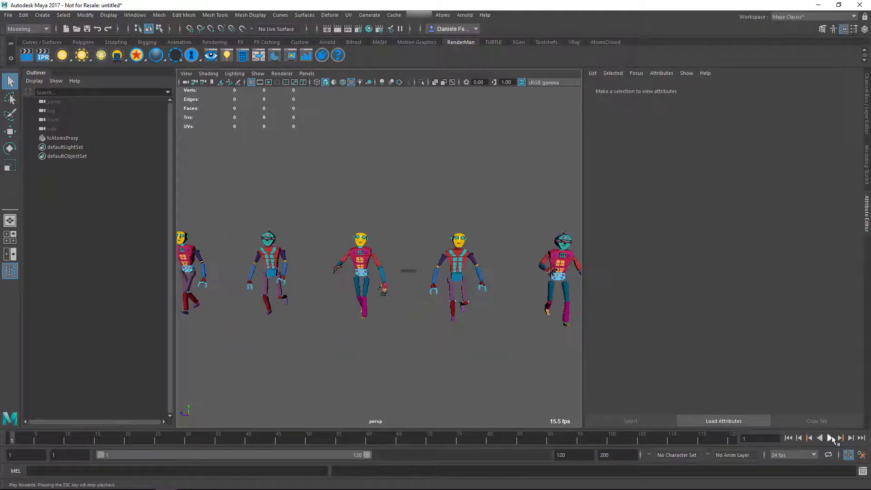
left_click(830, 438)
left_click(832, 439)
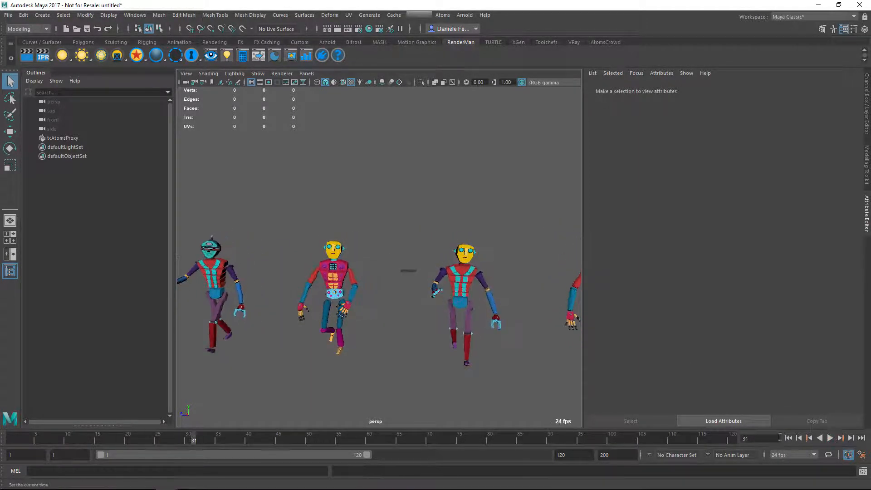
left_click(789, 438)
left_click(830, 439)
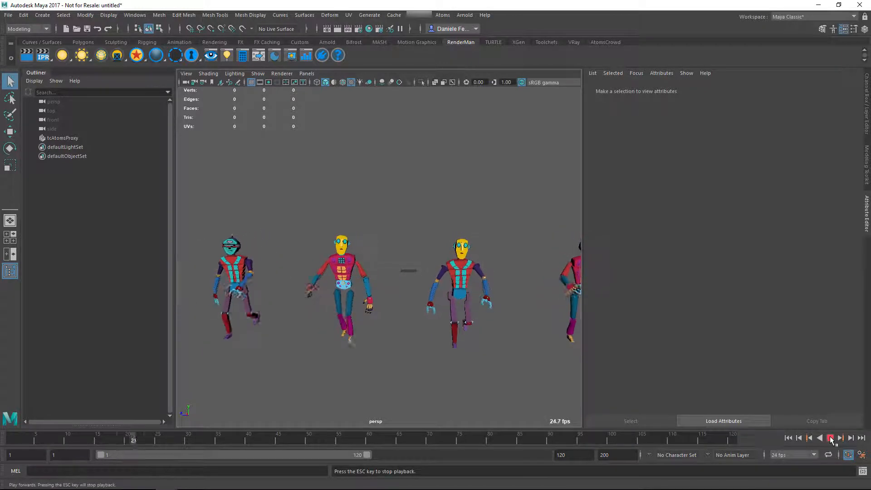
left_click(830, 439)
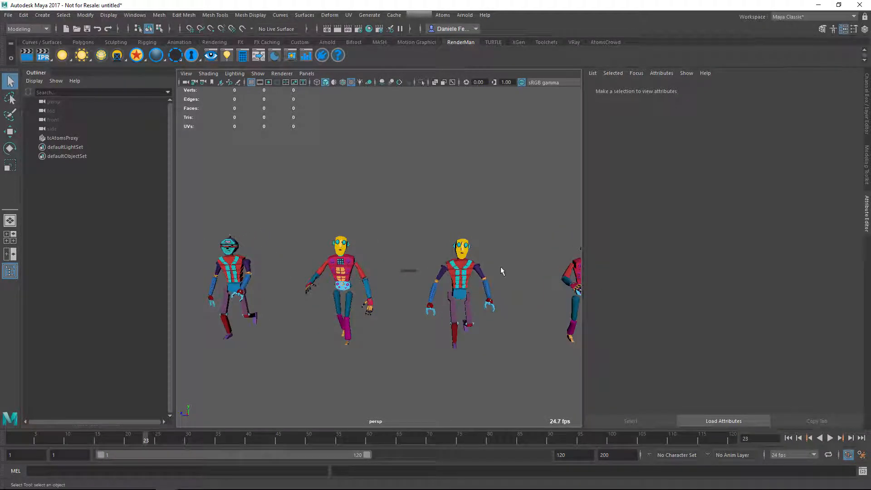
left_click(789, 439)
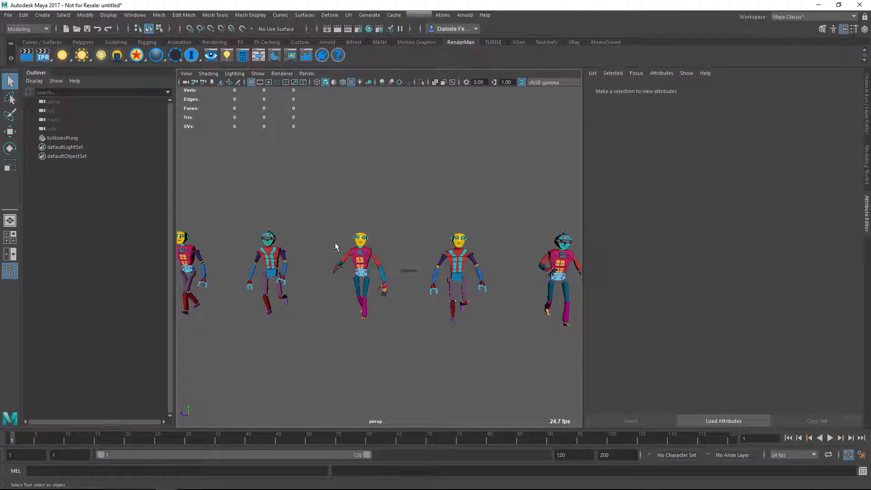